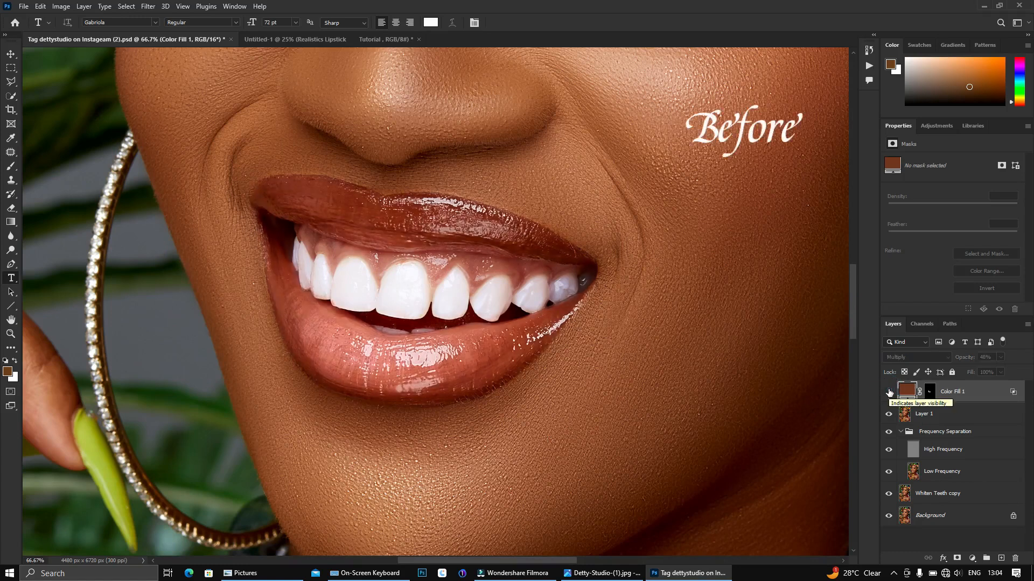
Step: Show the existing Color Fill 1 layer, check its fill colour, and delete the layer
click(889, 391)
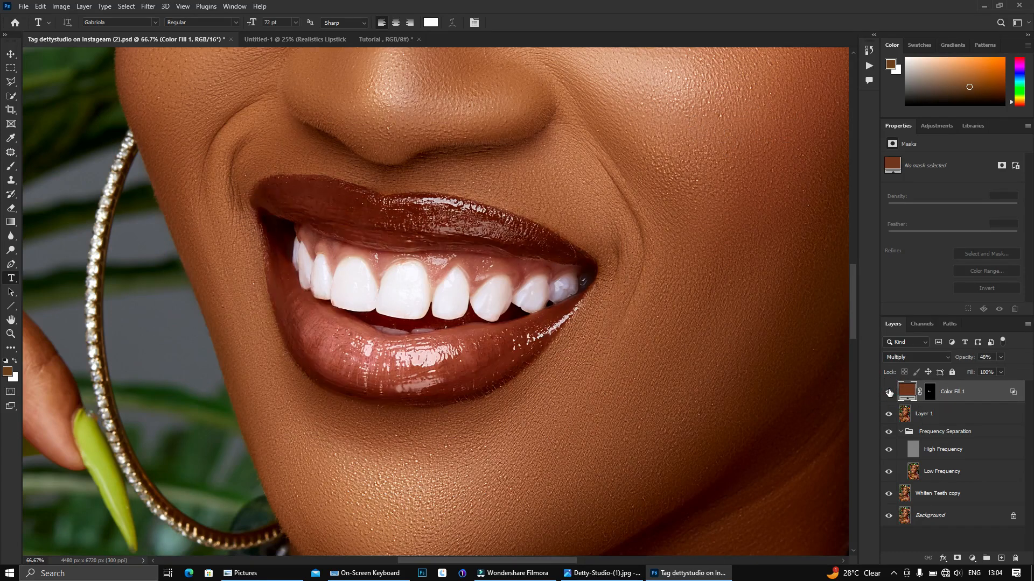
click(978, 398)
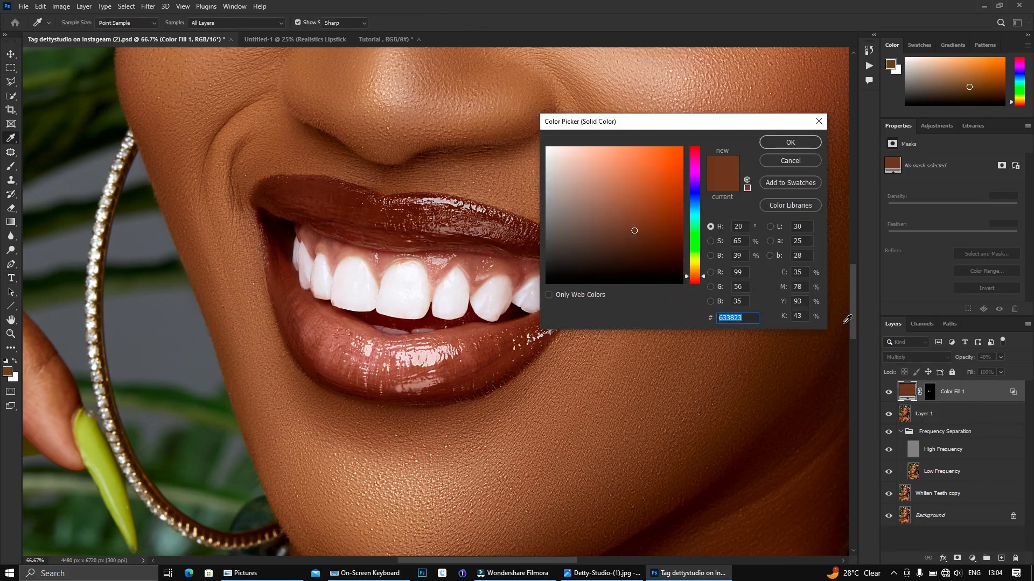
key(Return)
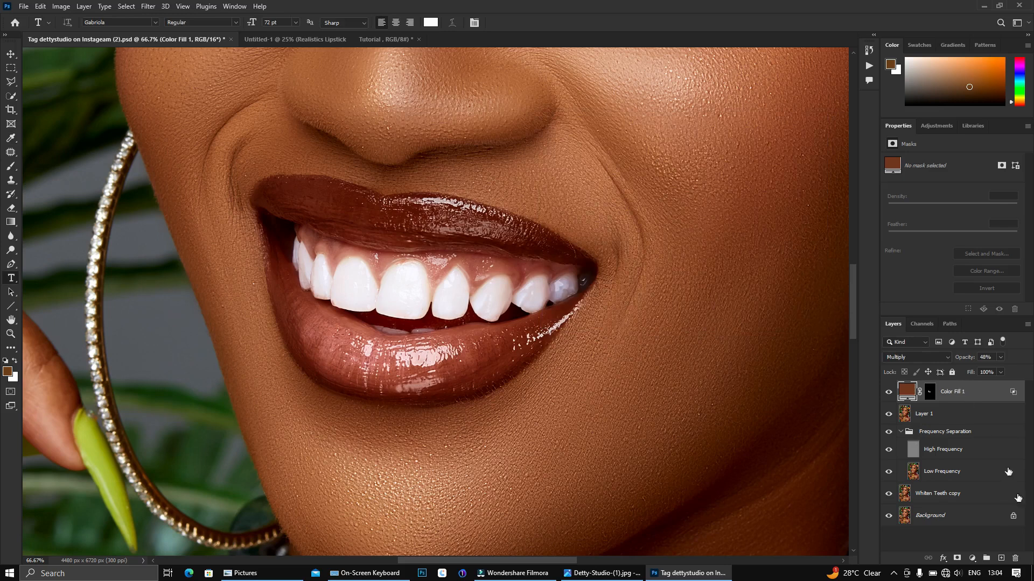
click(1015, 560)
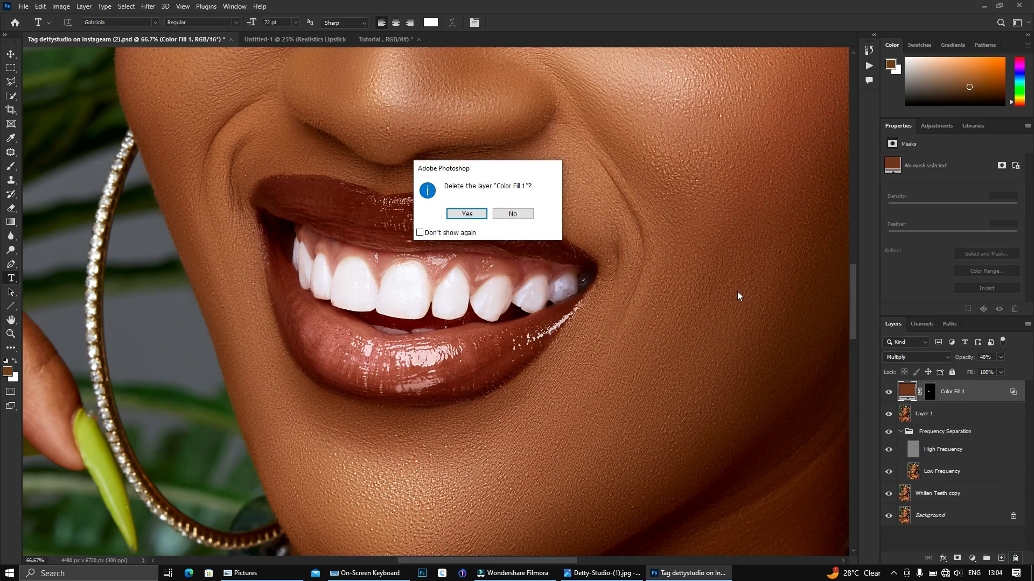
key(Return)
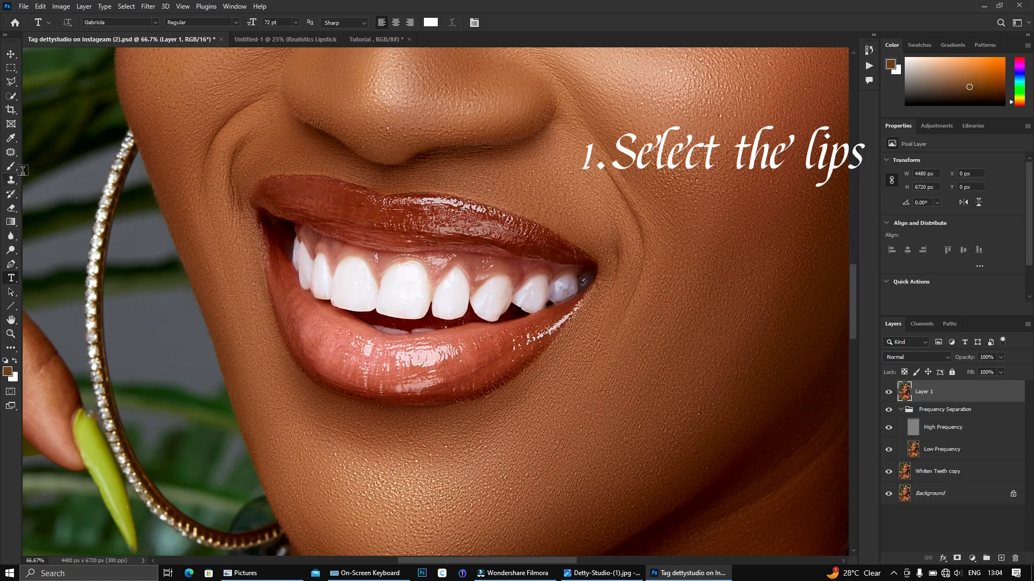
Step: Outline the outer edge of both lips with the Polygonal Lasso and feather the selection by 8 pixels
key(l)
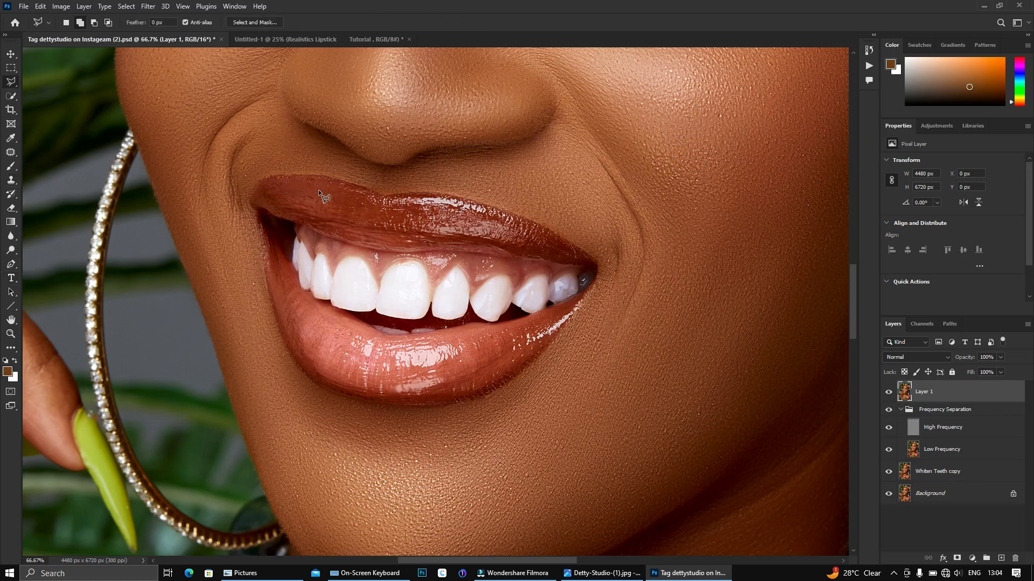
key(ctrl+plus)
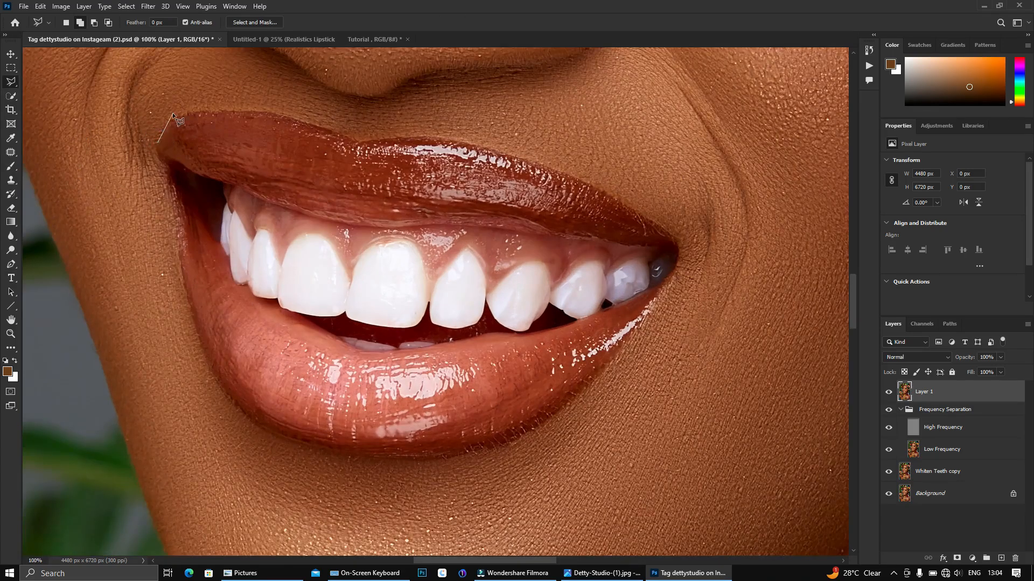
click(216, 111)
click(259, 111)
click(335, 131)
click(361, 140)
click(462, 144)
click(593, 183)
click(666, 230)
click(677, 244)
click(606, 367)
click(563, 411)
click(519, 439)
click(477, 453)
click(444, 459)
click(398, 458)
click(361, 455)
click(296, 443)
click(203, 357)
click(182, 291)
click(178, 238)
click(168, 183)
click(158, 142)
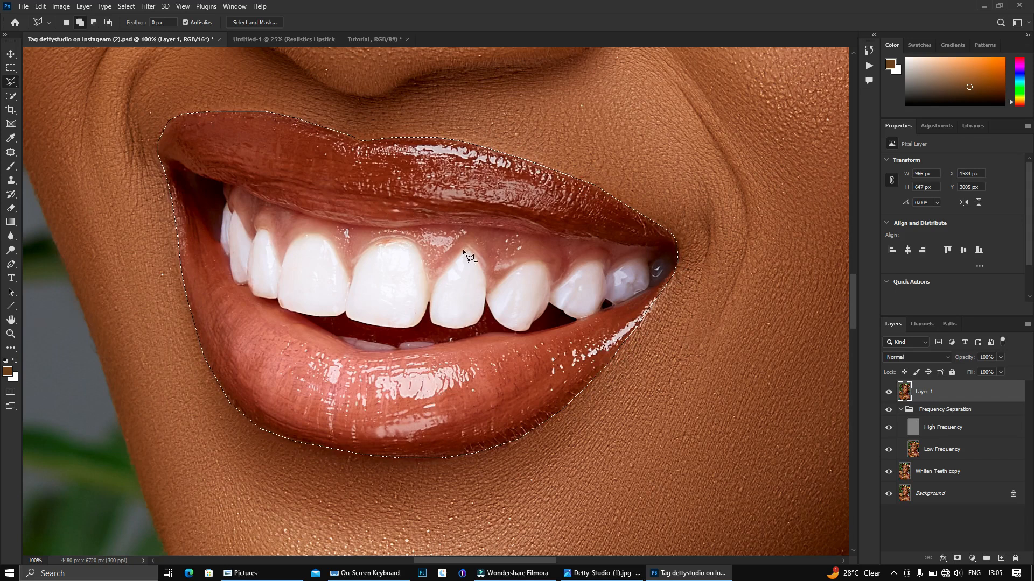
key(shift+F6)
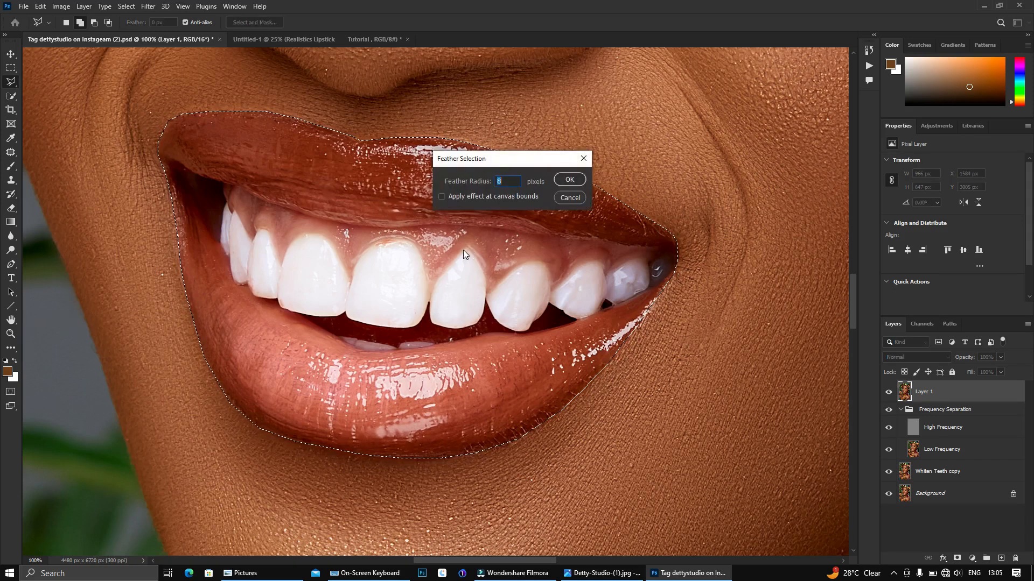
key(Return)
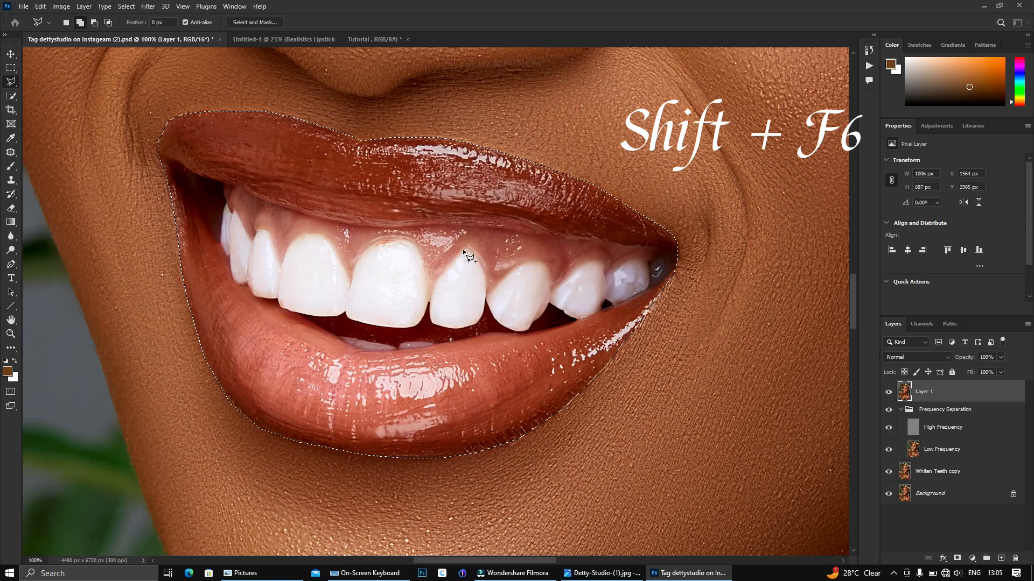
Step: Add a Solid Color fill layer in 5b1808 over the lip selection and set its blend mode to Multiply
click(971, 560)
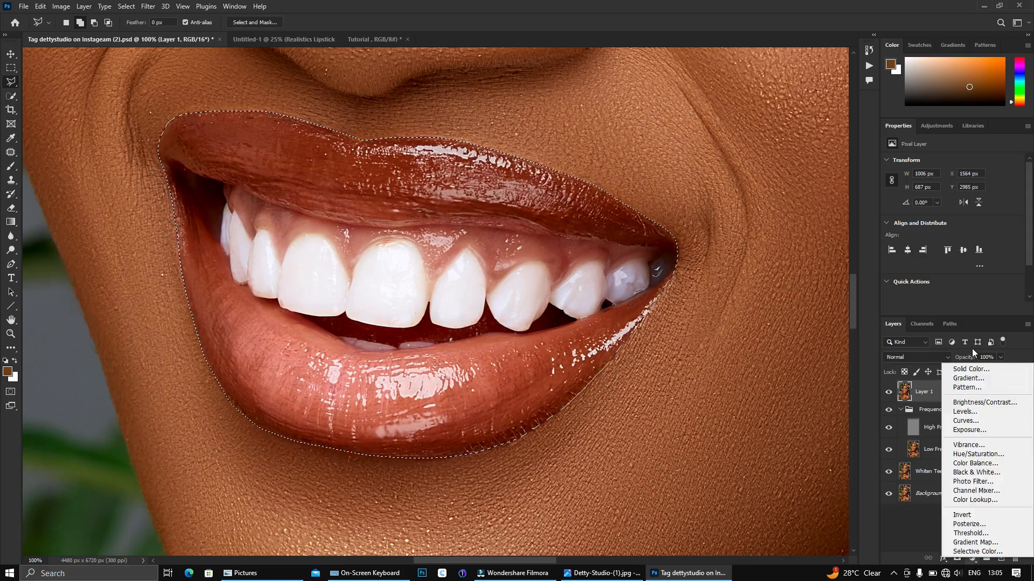
key(Escape)
key(i)
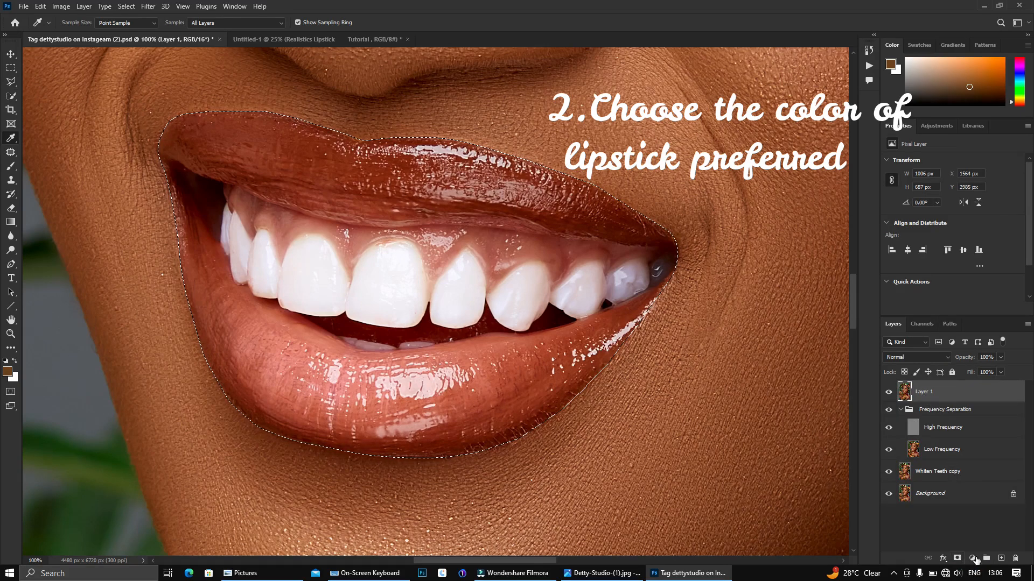
click(972, 559)
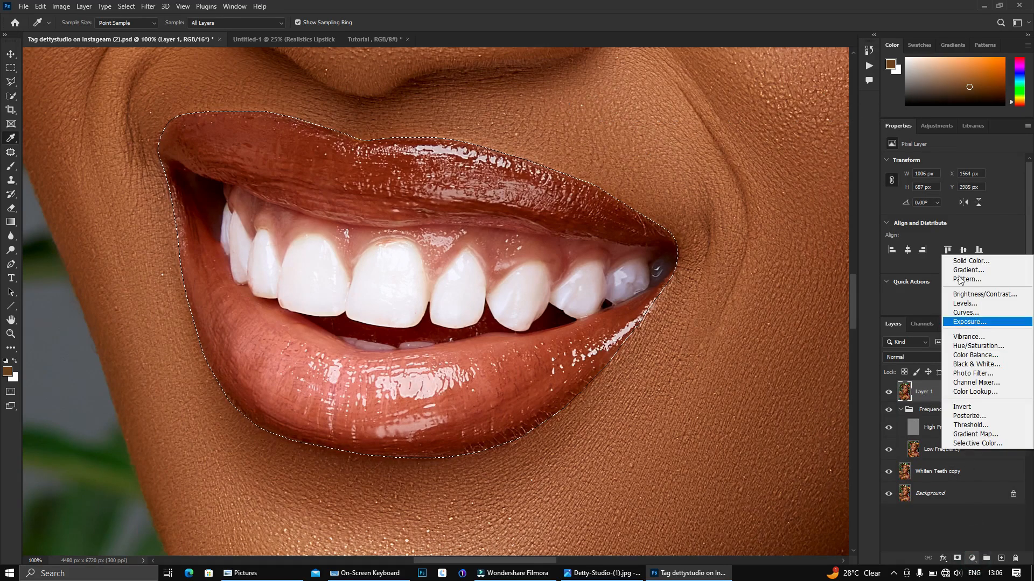
click(967, 261)
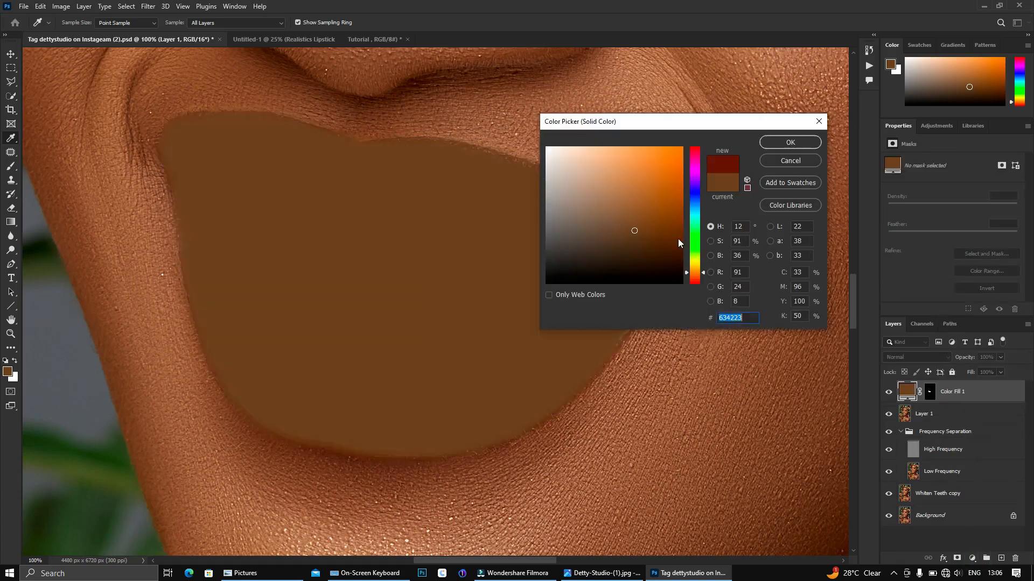
text(5b1808)
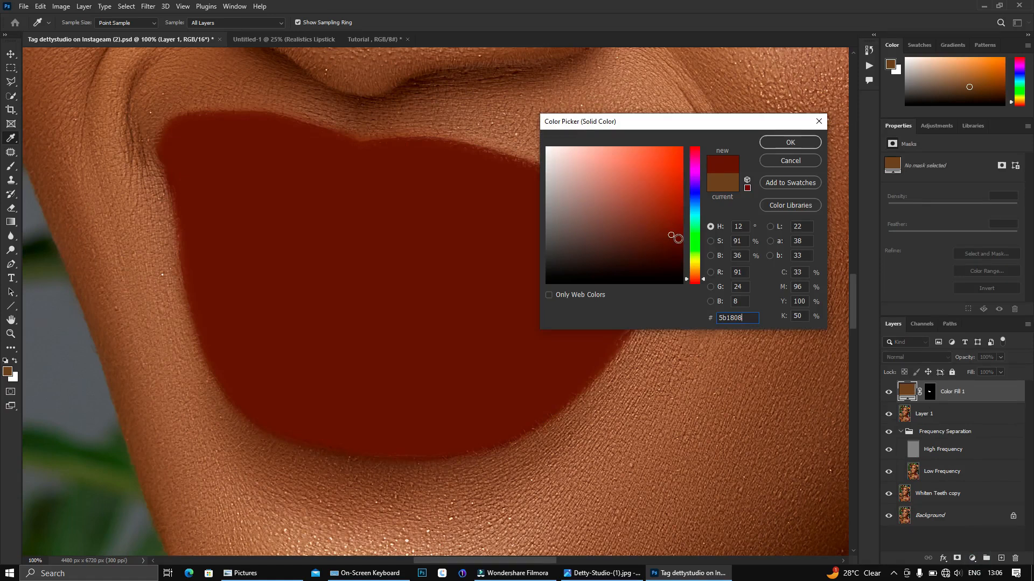
key(Return)
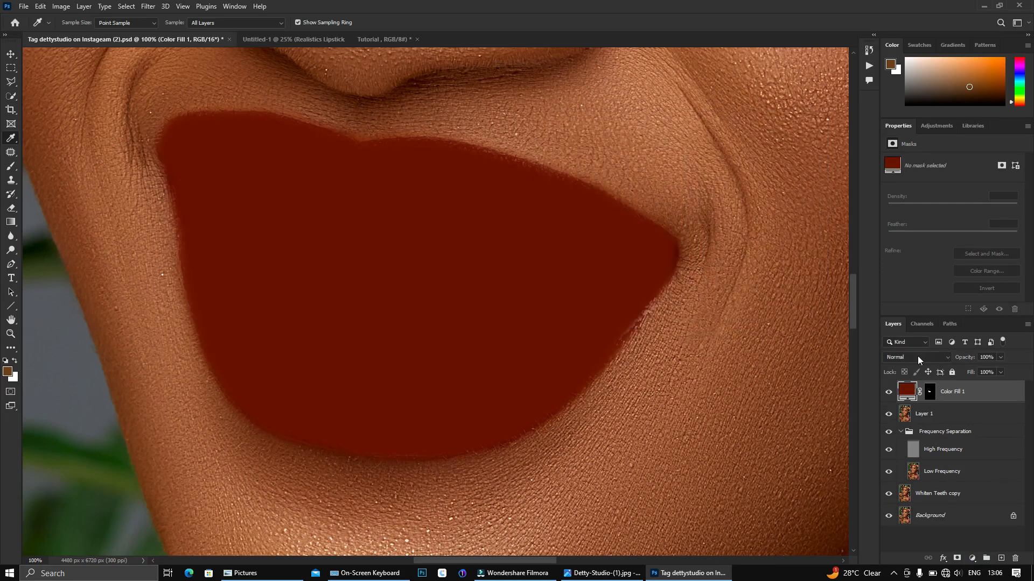
click(914, 357)
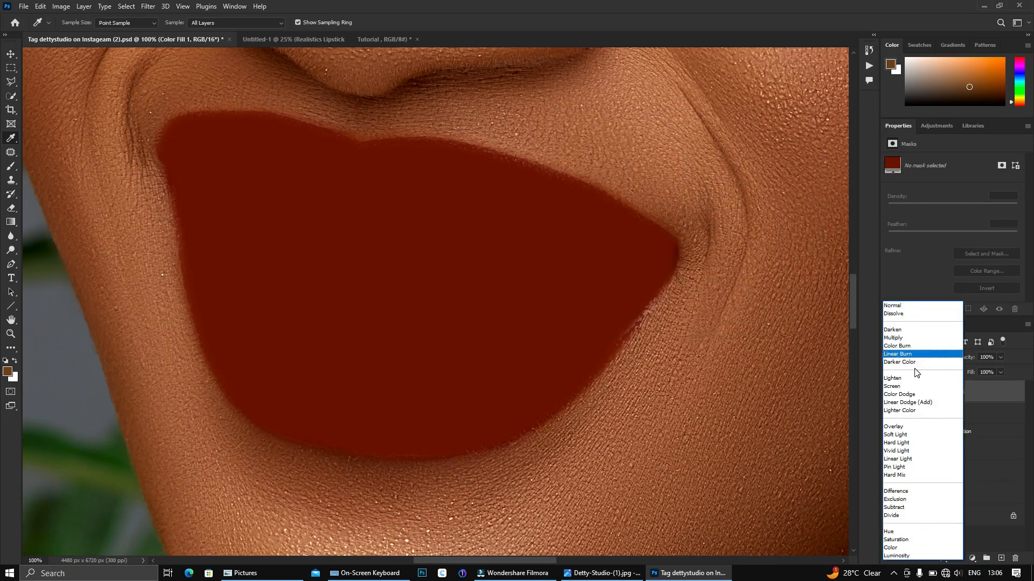
click(905, 338)
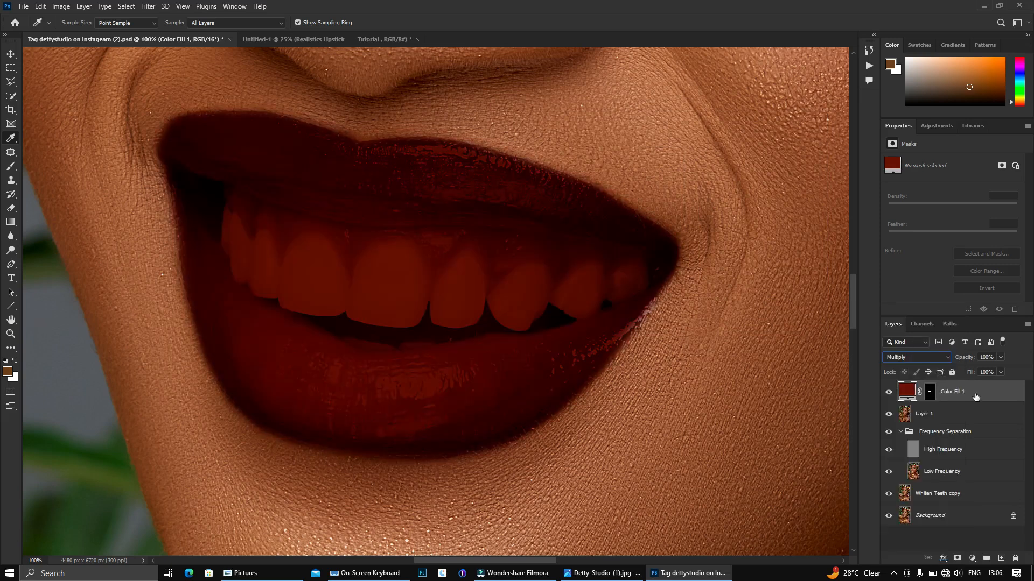
Step: Split the fill layer's Blend If underlying-layer highlight slider to 91 / 213 and set the layer's opacity to 48%
click(987, 401)
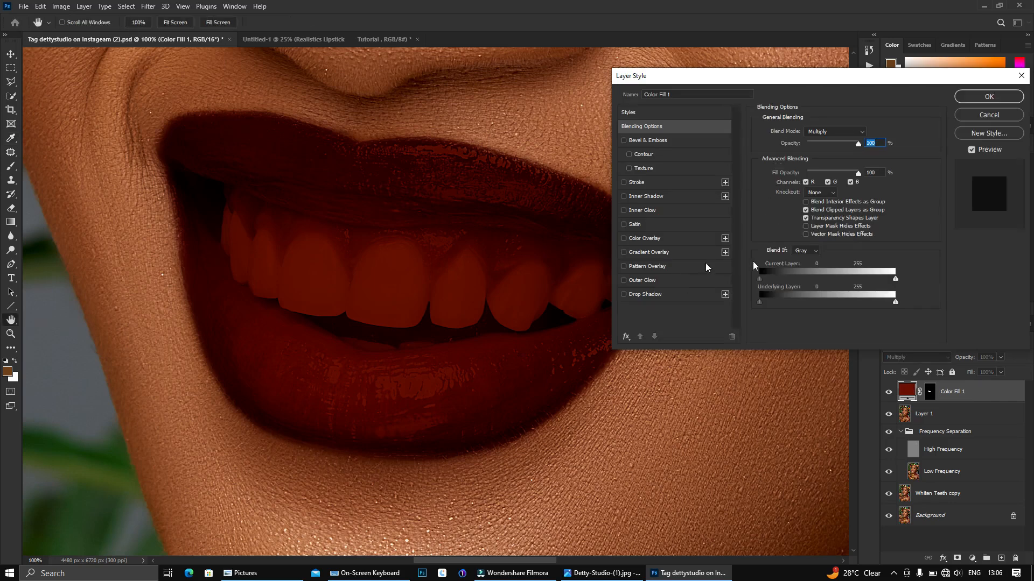
drag(895, 304, 860, 304)
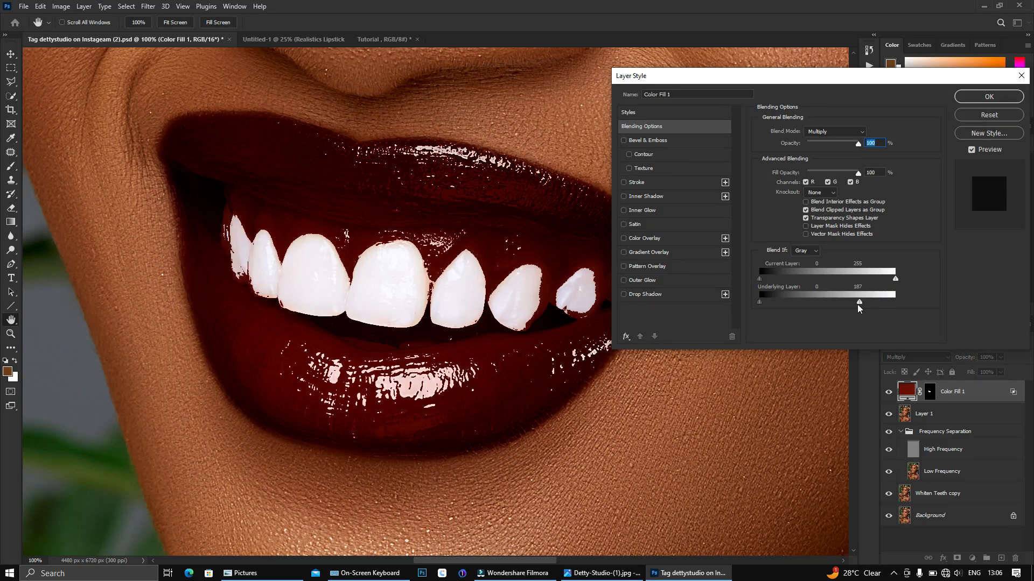
mouse_move(858, 304)
alt+mouse_down()
mouse_move(801, 299)
mouse_move(874, 302)
alt+mouse_up()
click(989, 97)
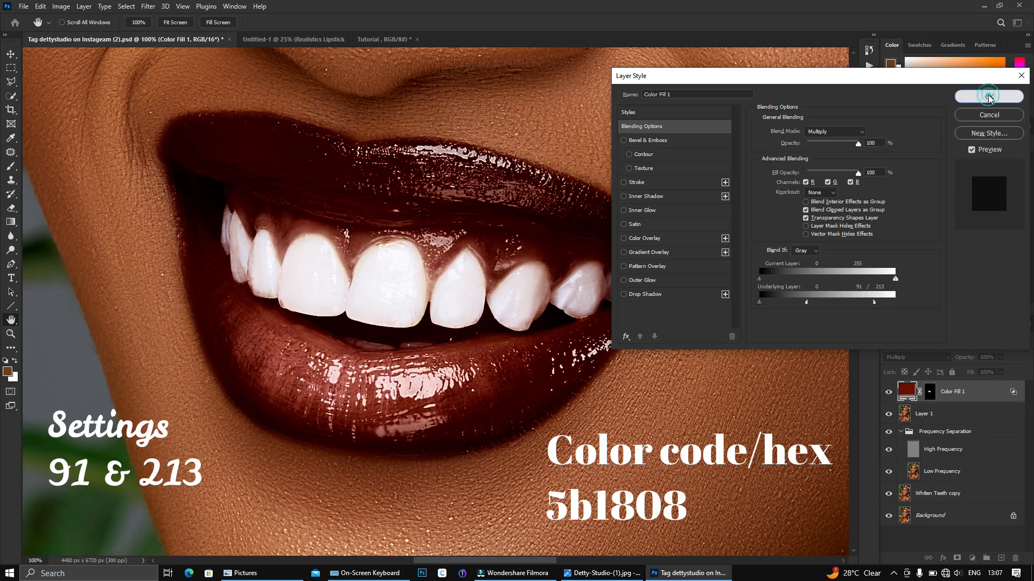
click(1001, 357)
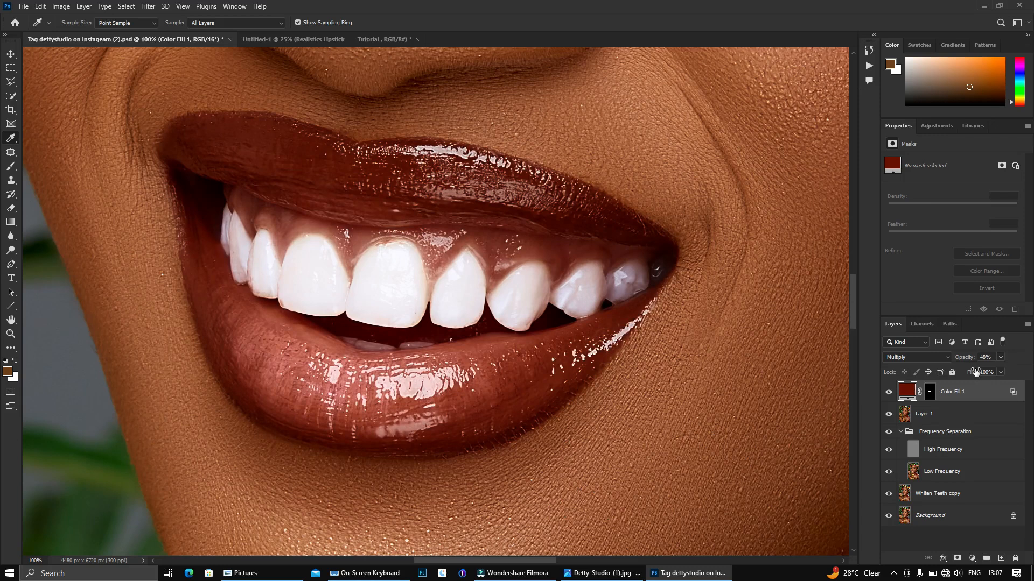
Step: Compare the lips with and without the lipstick fill layer by toggling its visibility
click(889, 397)
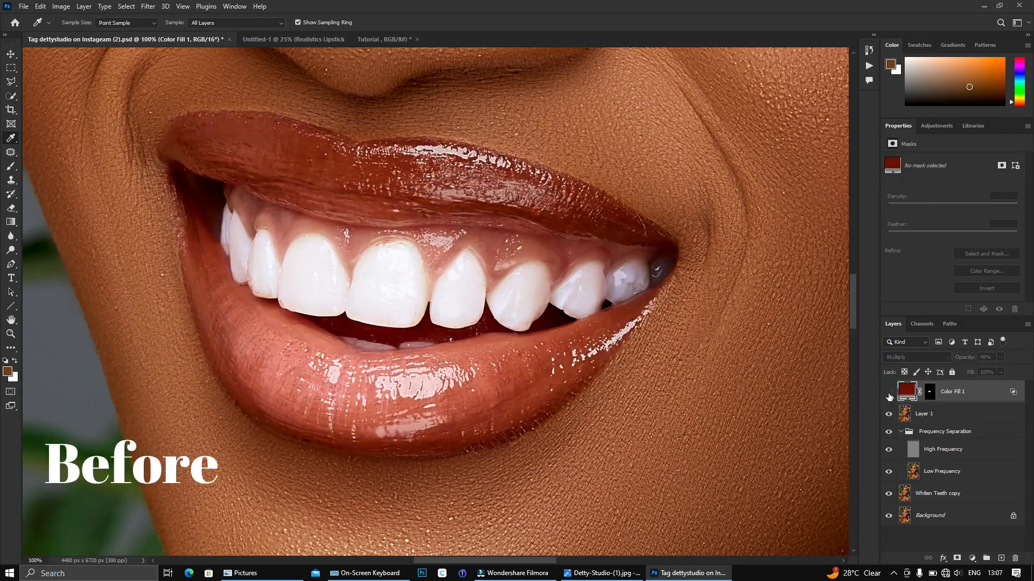
click(888, 397)
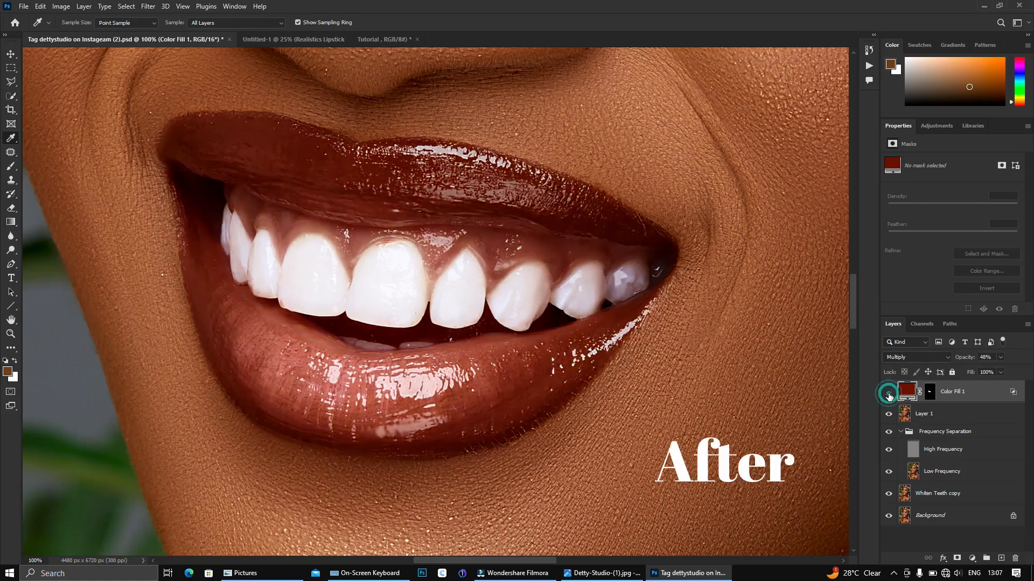
click(889, 396)
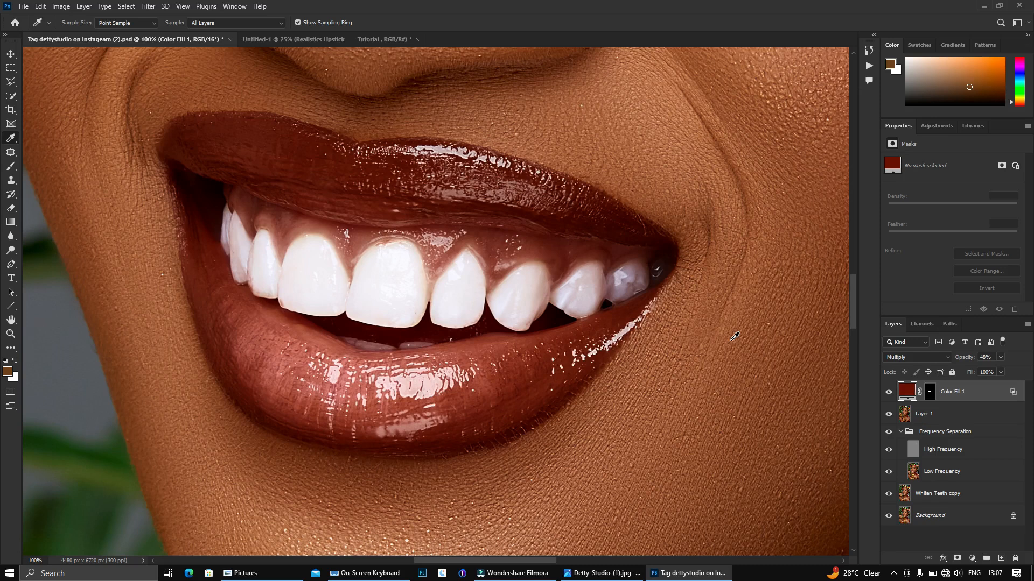
Step: Try other lipstick colours on the fill layer, including 9e5544 and 361d96, and discard the colour change
double_click(908, 391)
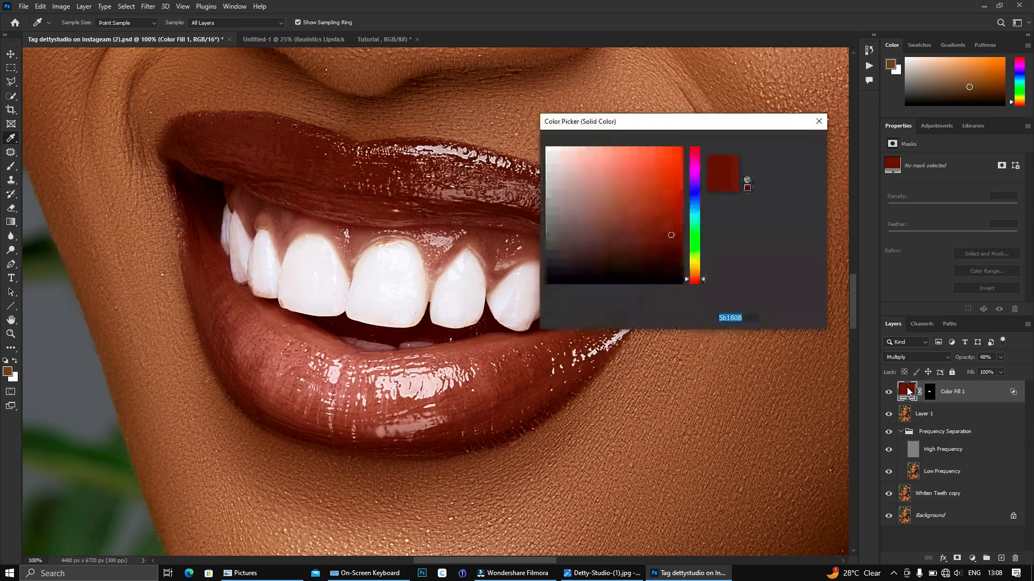
click(664, 188)
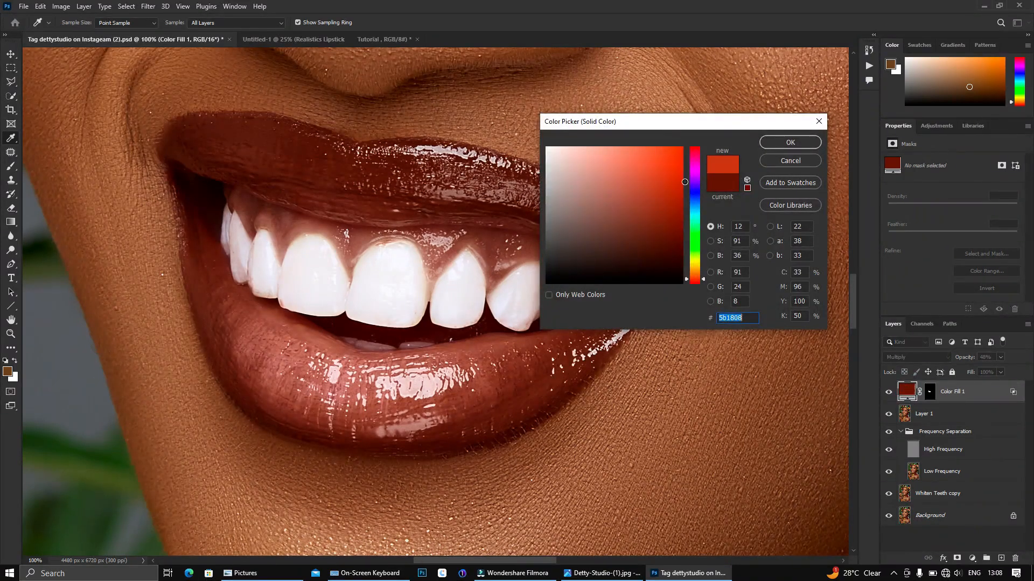
click(623, 198)
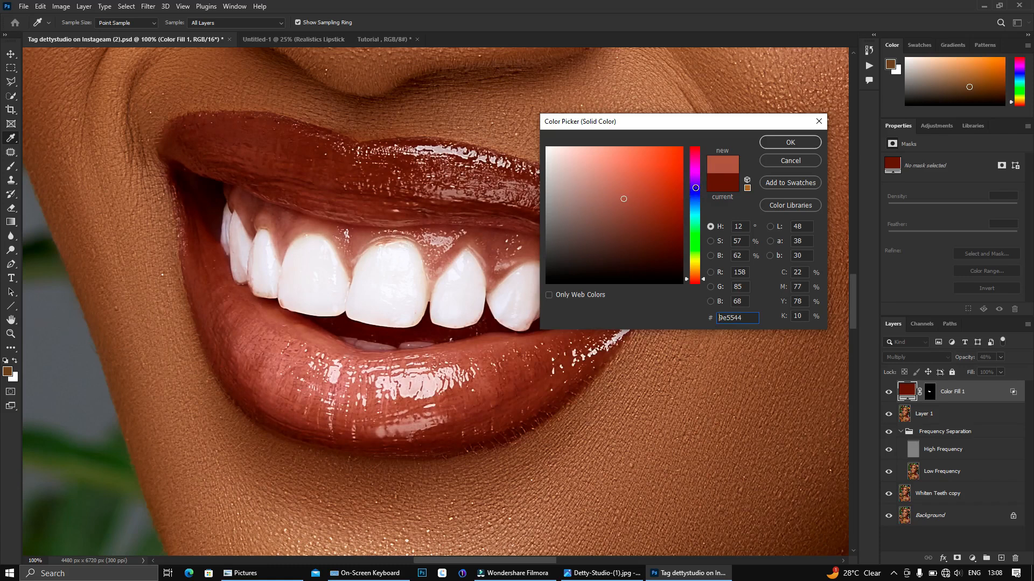
click(696, 188)
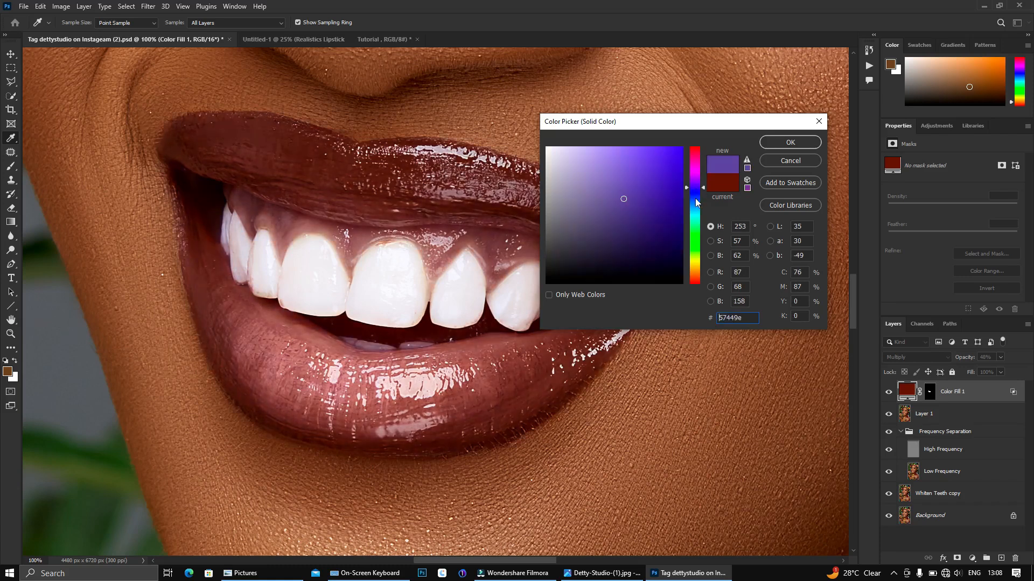
click(657, 202)
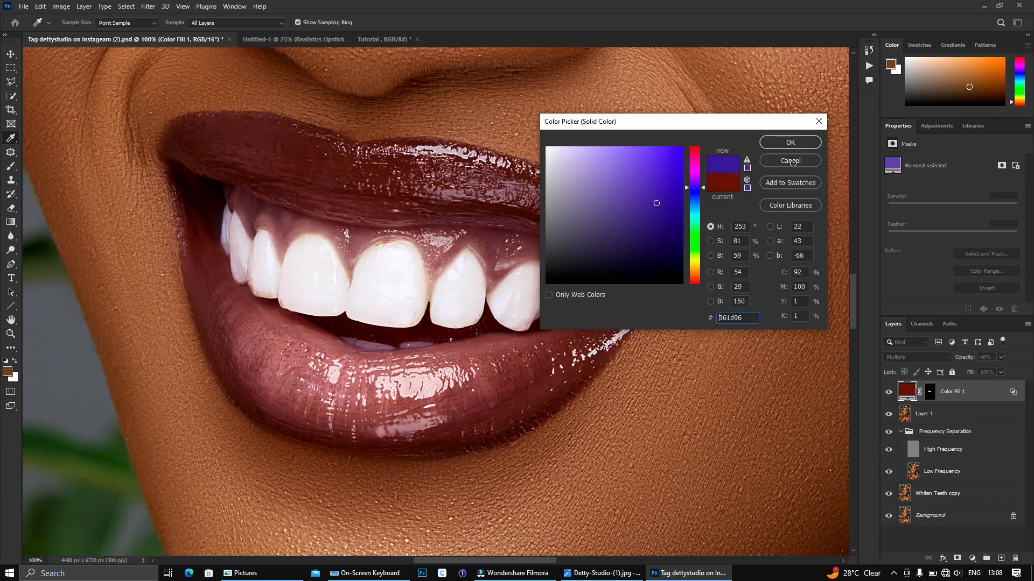
click(792, 161)
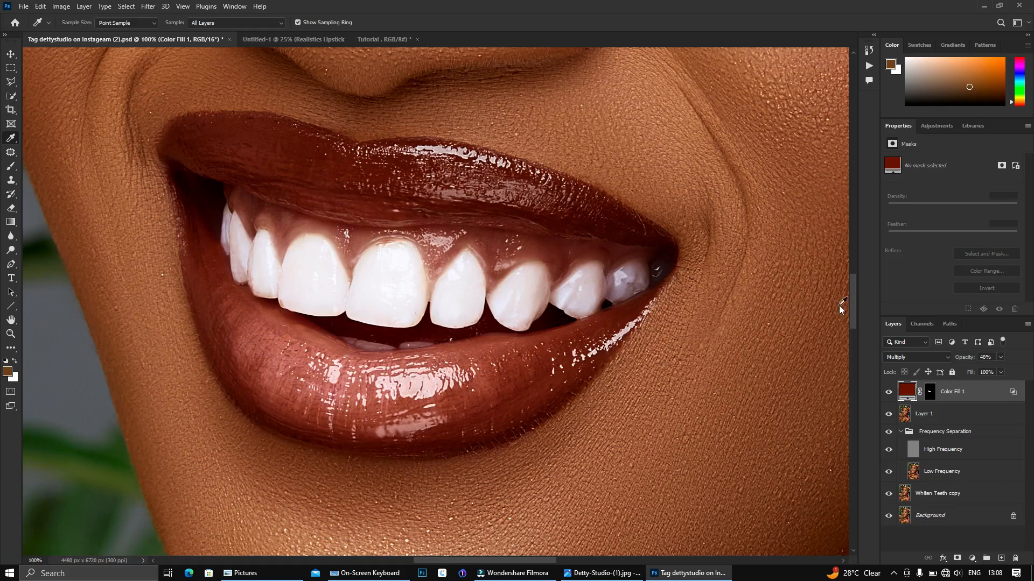
mouse_move(852, 289)
mouse_down()
mouse_move(854, 315)
mouse_move(854, 281)
mouse_up()
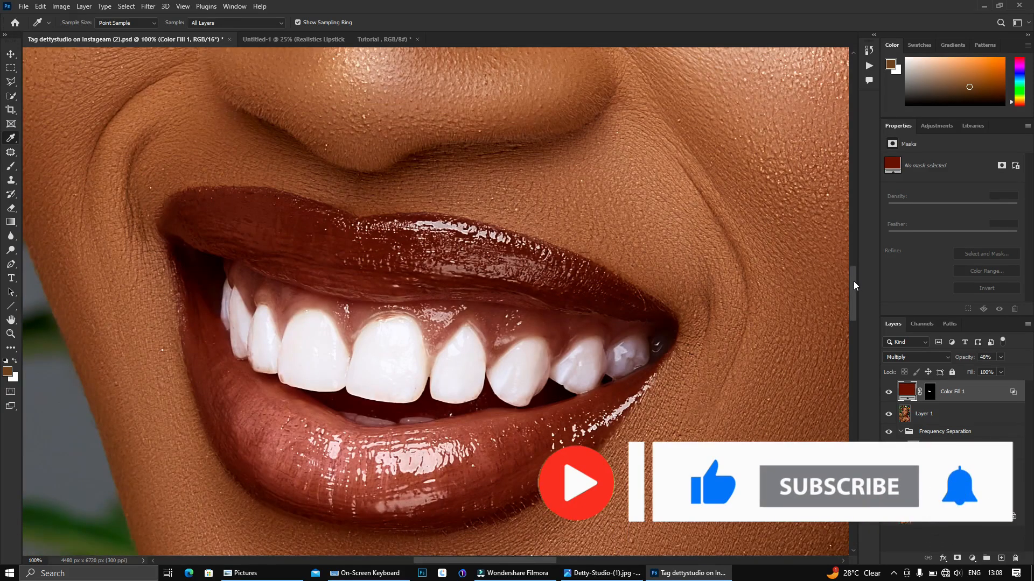